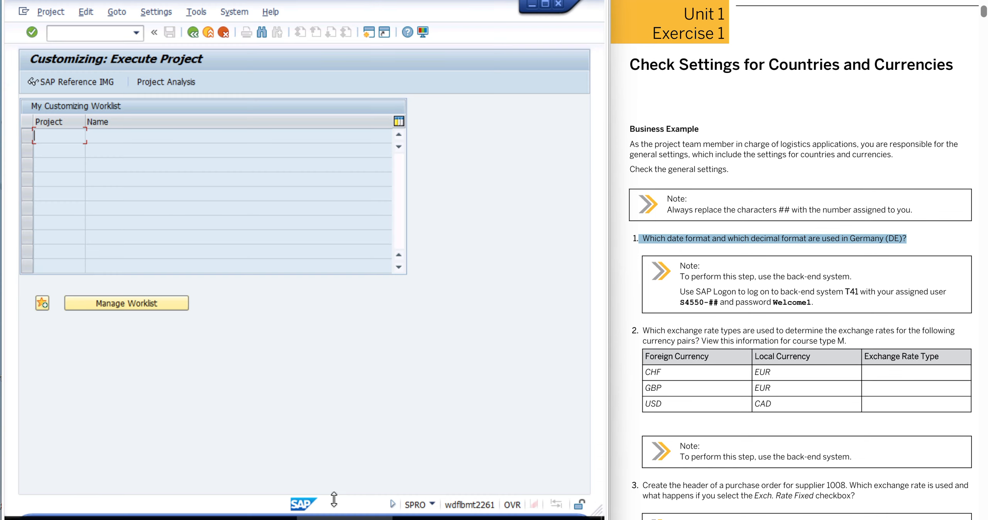
# Step: Open the SAP Reference IMG and execute Define Countries/Regions under ABAP Platform, General settings, Set Countries
pyautogui.click(84, 82)
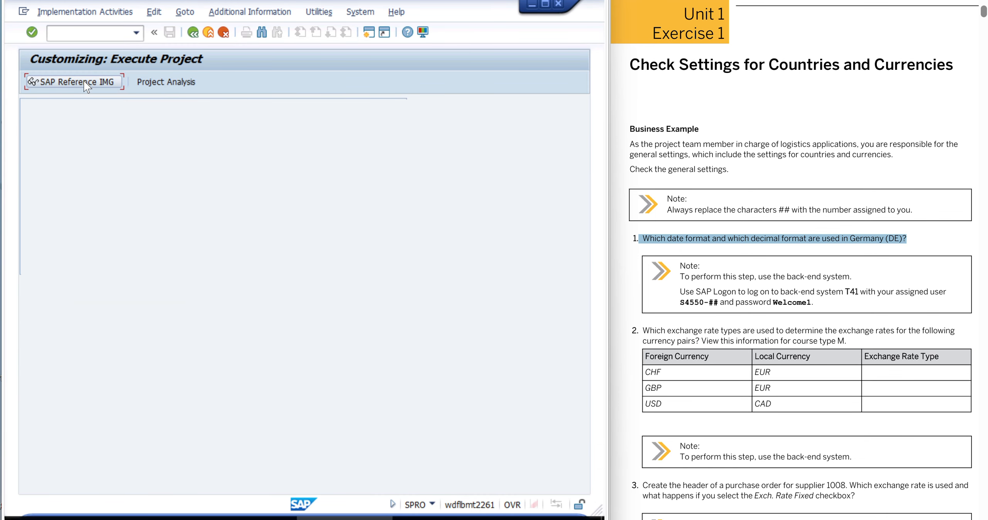
pyautogui.click(108, 172)
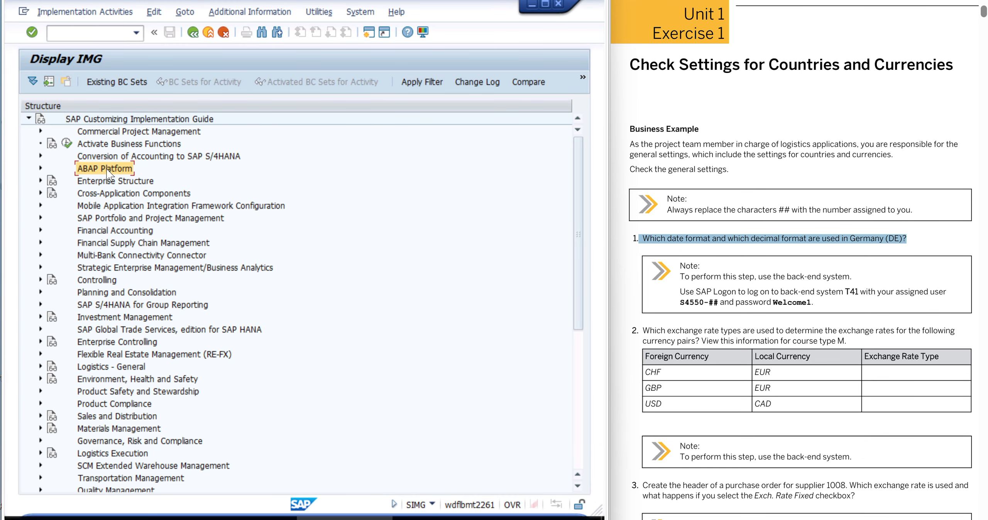
pyautogui.click(40, 167)
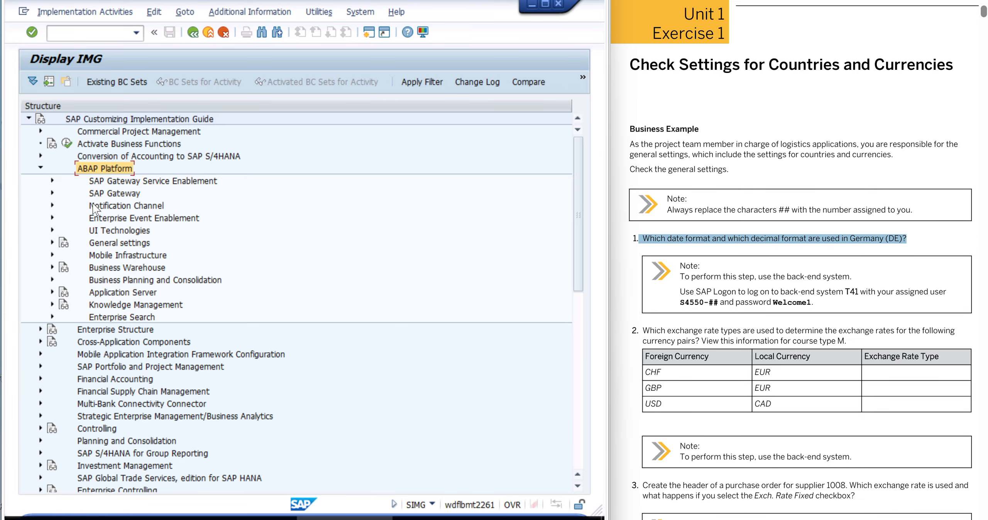
pyautogui.click(95, 244)
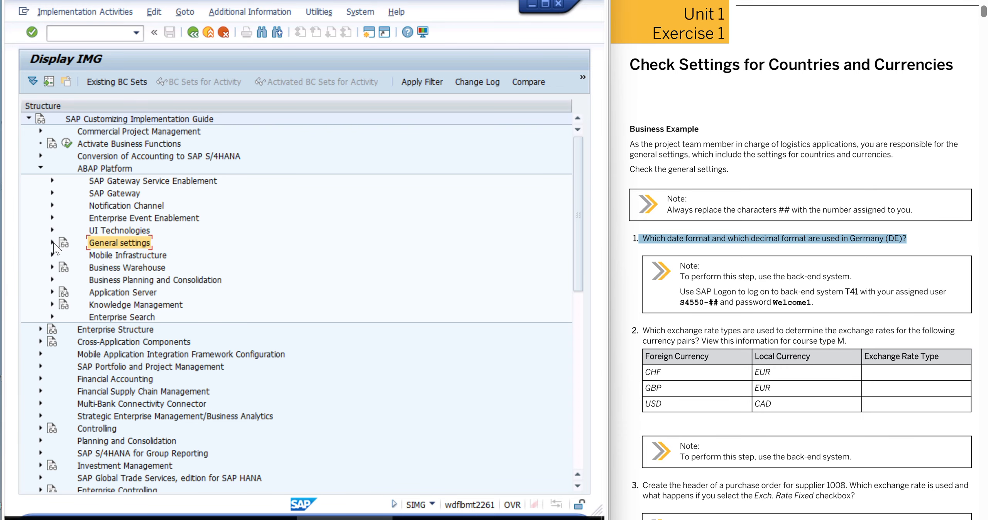
pyautogui.click(52, 243)
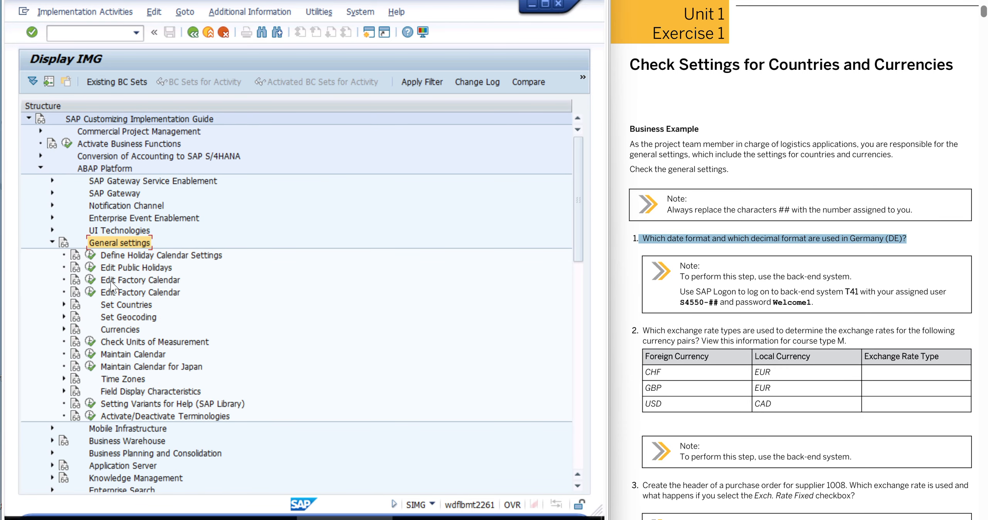
pyautogui.click(116, 305)
pyautogui.click(64, 304)
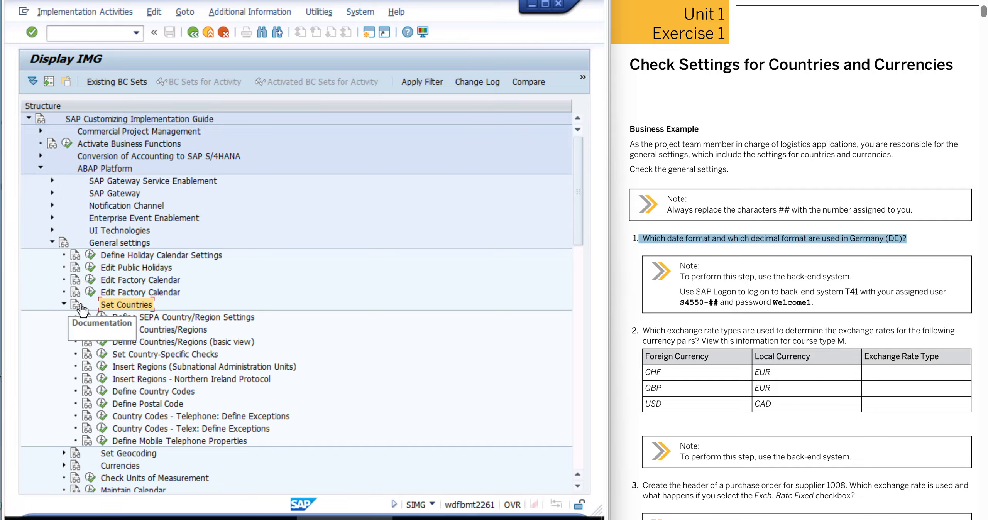
pyautogui.click(125, 330)
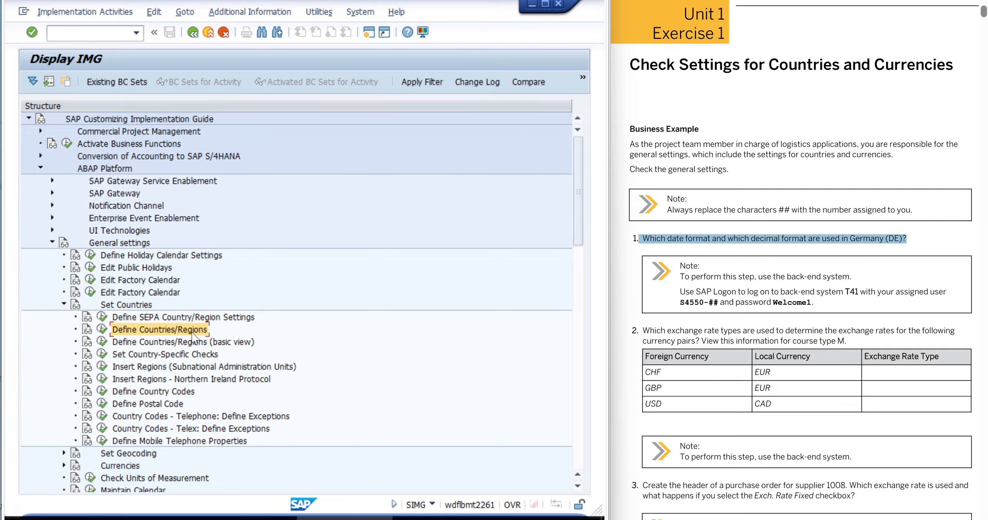
pyautogui.click(101, 330)
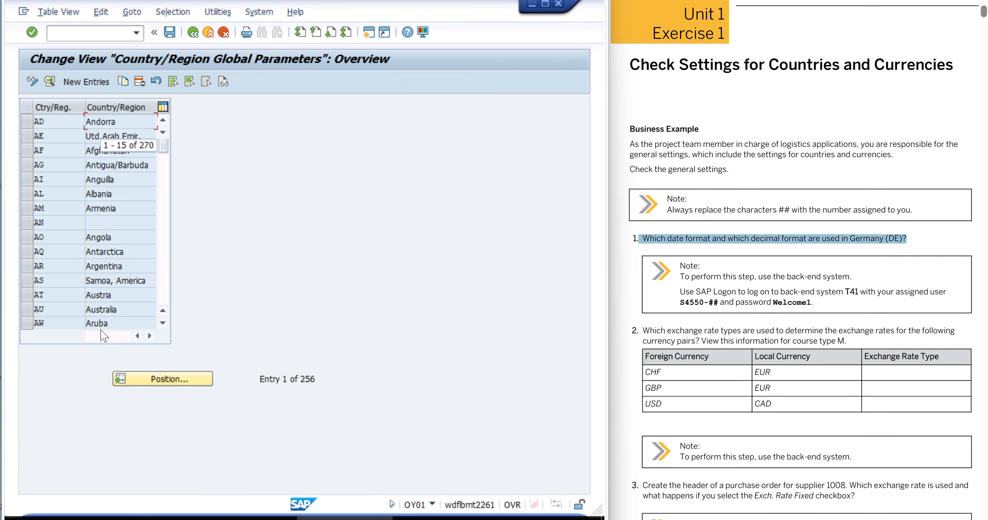
# Step: Open the detail settings of Germany (DE) and check its date format and decimal format, including the available decimal options
pyautogui.scroll(-15, 164, 300)
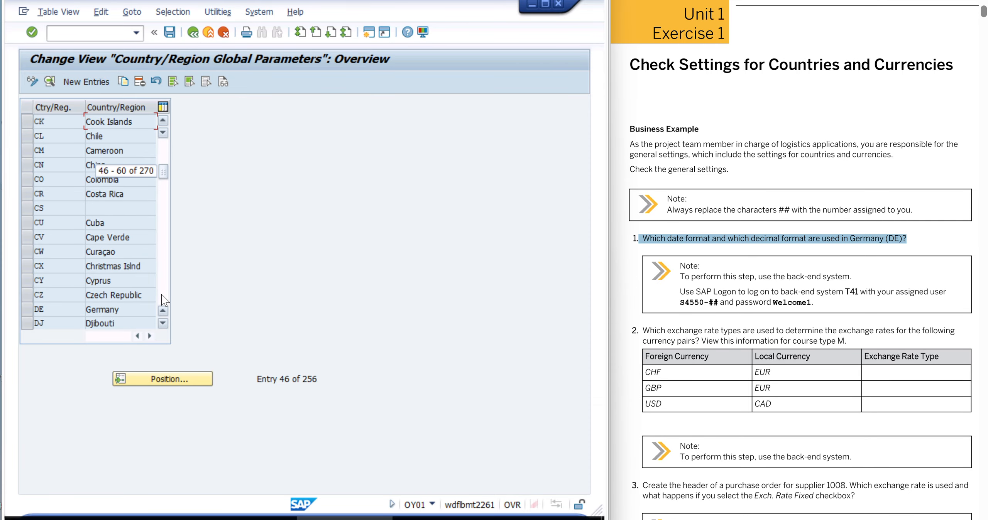
pyautogui.click(23, 310)
pyautogui.doubleClick(126, 313)
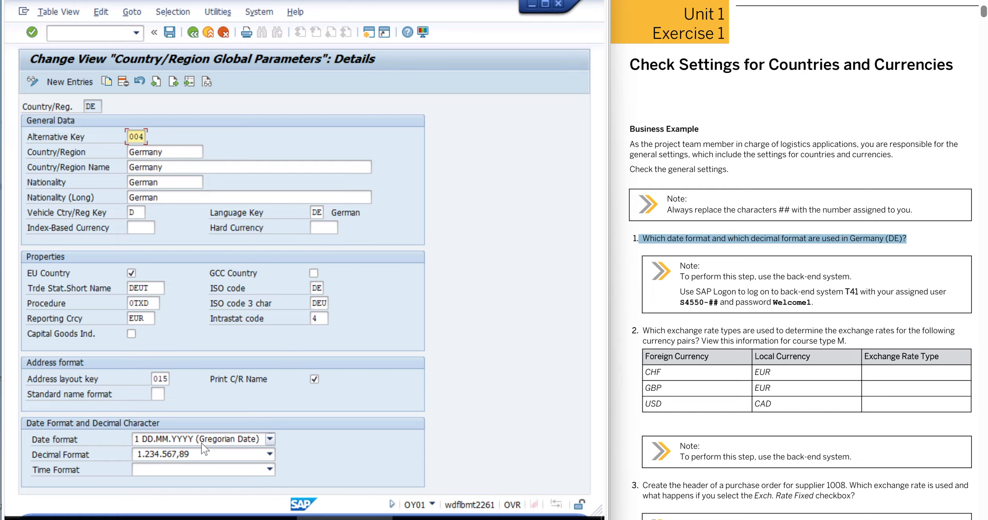
pyautogui.click(270, 455)
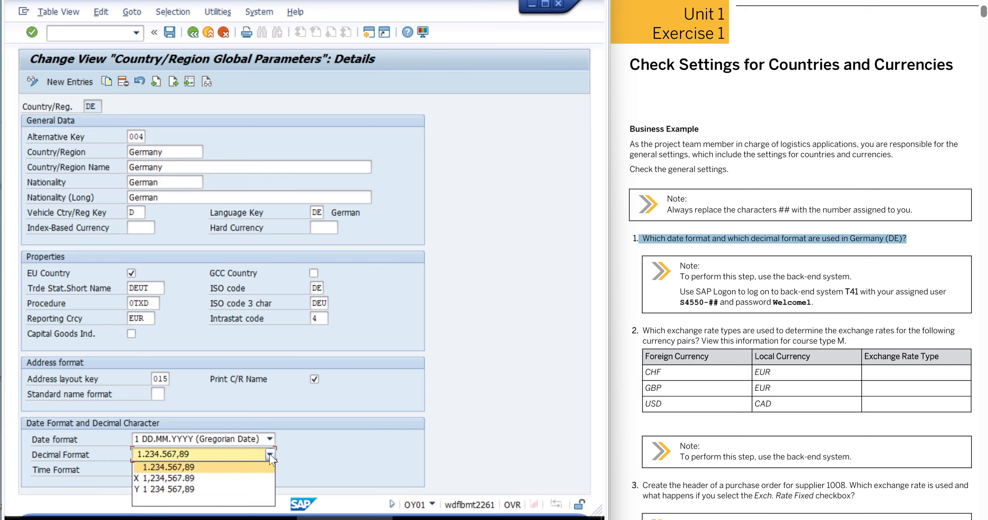
pyautogui.click(269, 454)
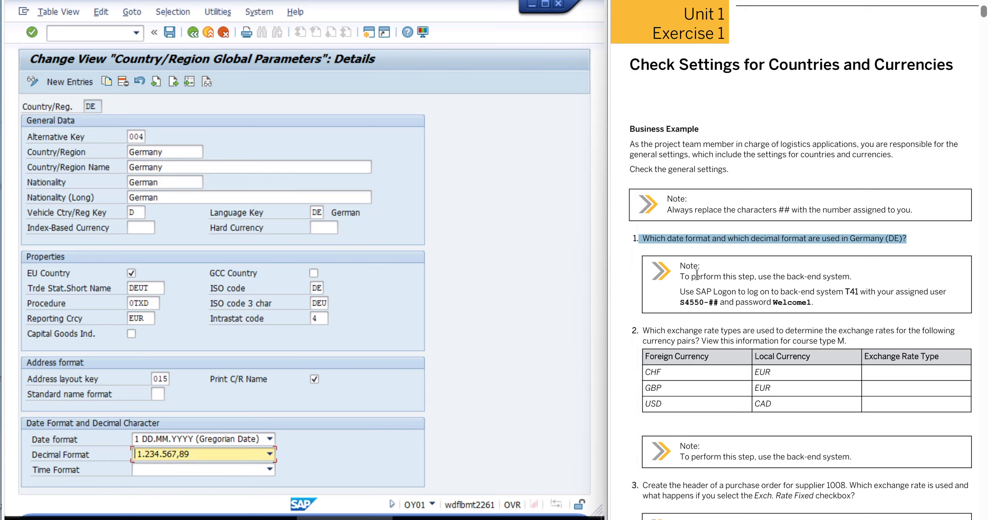
# Step: Clear the mark on question 1 in the exercise sheet and highlight question 2 about exchange rate types
pyautogui.click(725, 271)
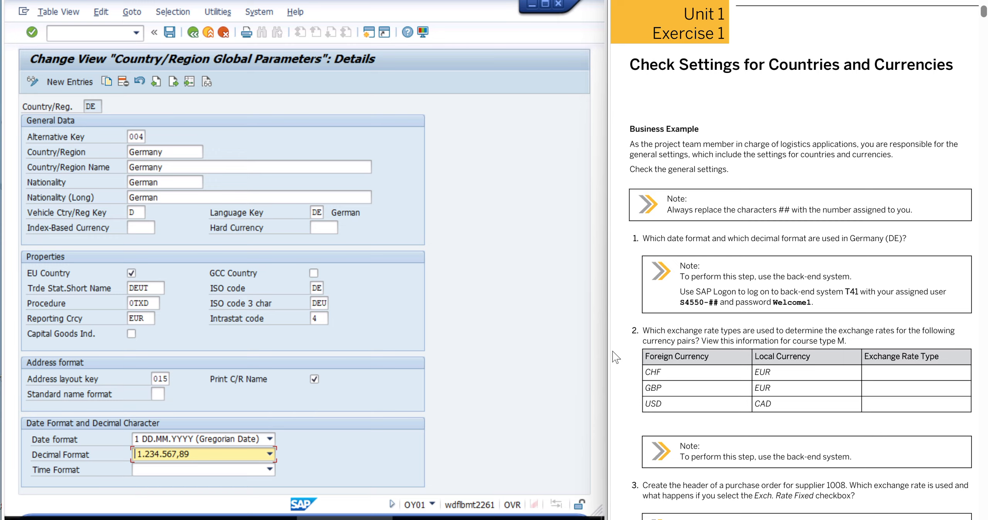
pyautogui.moveTo(644, 331); pyautogui.dragTo(700, 342)
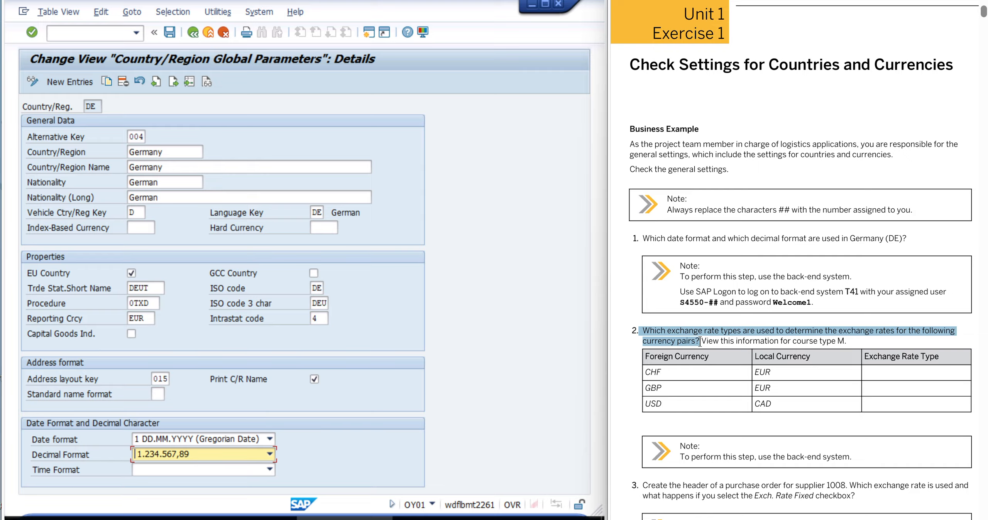
pyautogui.moveTo(709, 342); pyautogui.dragTo(856, 331)
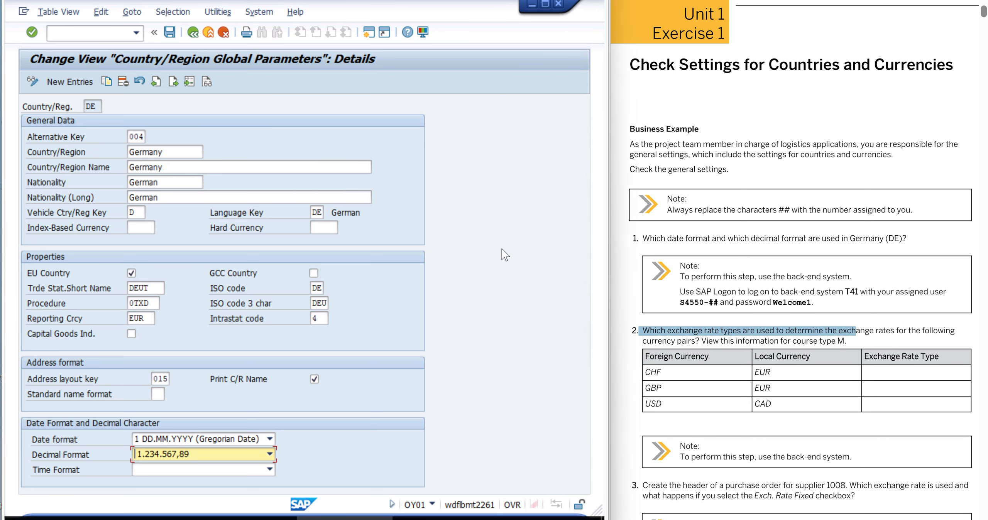
# Step: Return to the IMG structure and execute Define Translation Ratios for Currency Translation under Currencies
pyautogui.click(193, 32)
pyautogui.click(193, 32)
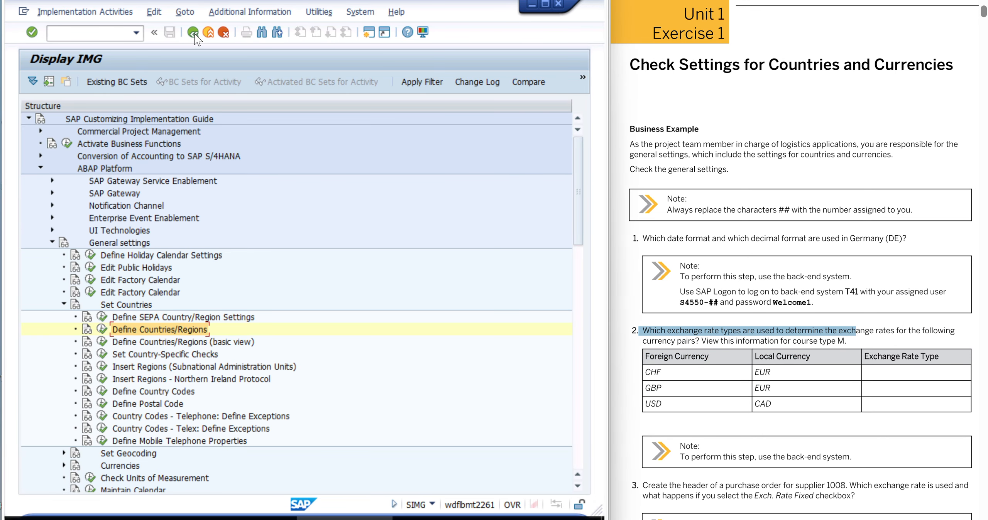
pyautogui.click(64, 305)
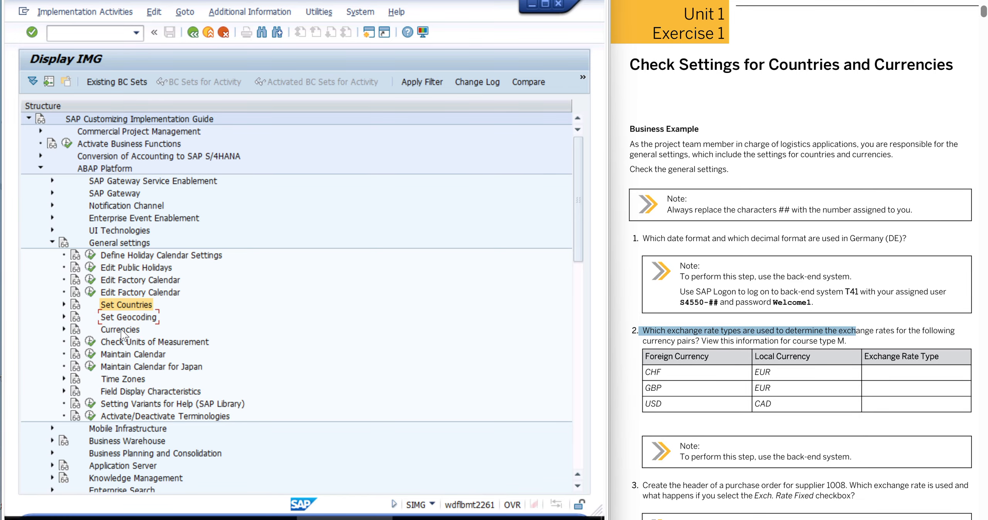
pyautogui.click(64, 329)
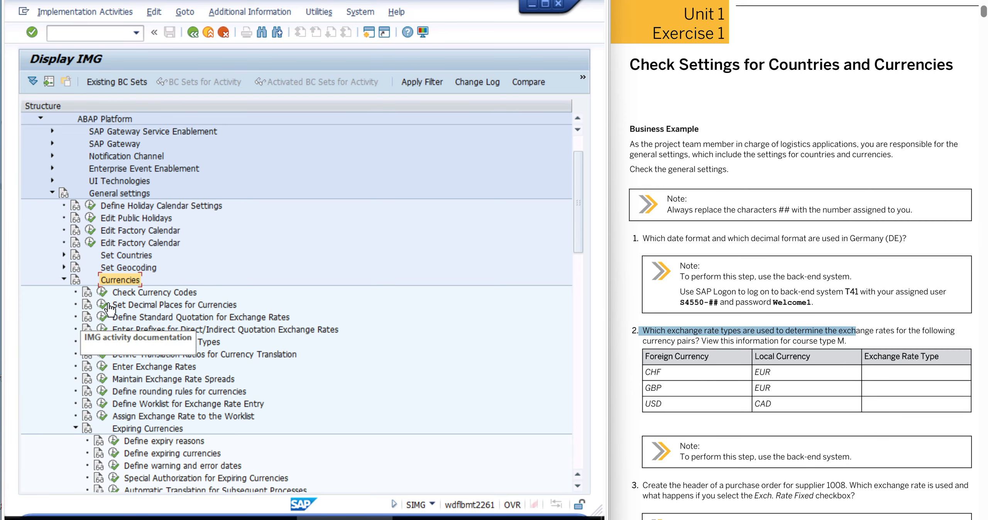
pyautogui.click(128, 354)
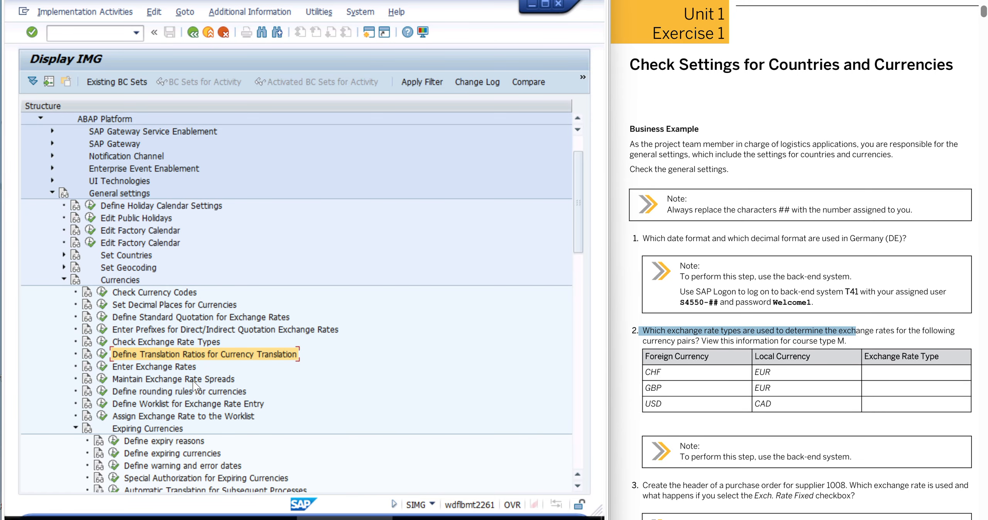
pyautogui.click(102, 354)
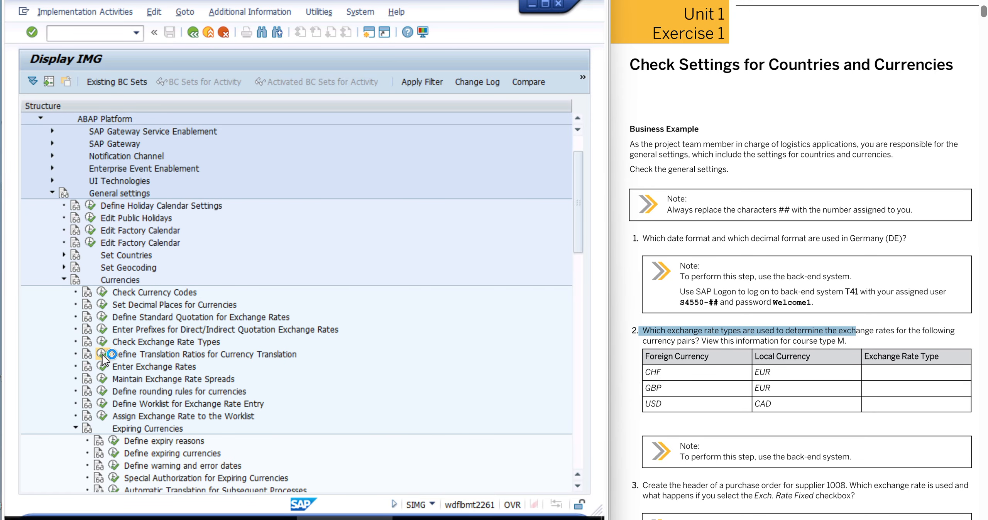
pyautogui.click(104, 307)
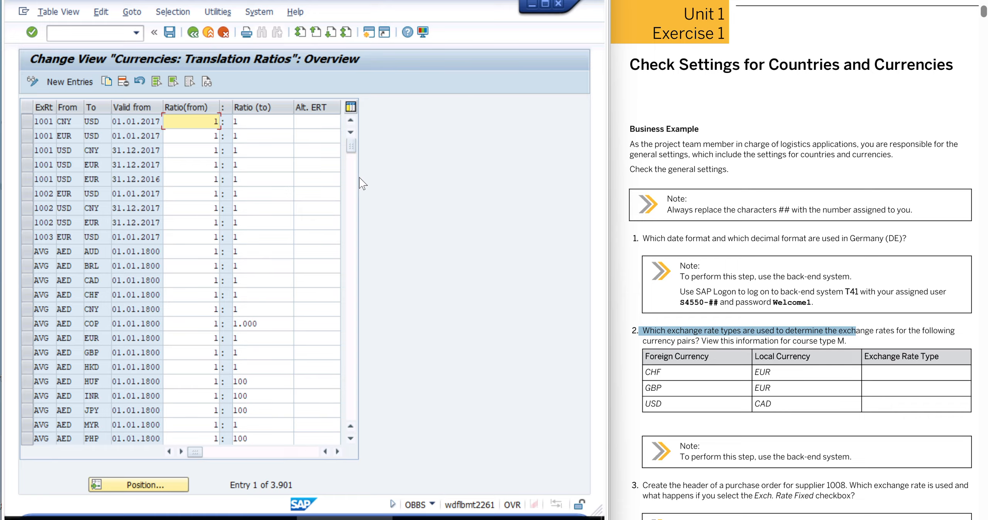
# Step: Find and select the translation ratio entry for exchange rate type M from CHF to EUR to check its alternative rate type
pyautogui.moveTo(350, 147); pyautogui.dragTo(352, 375)
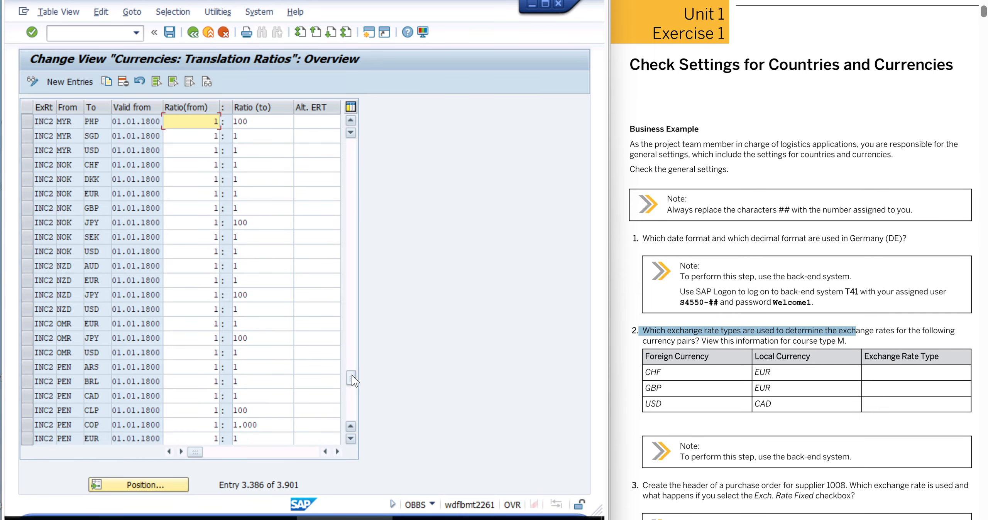
pyautogui.click(353, 405)
pyautogui.click(353, 405)
pyautogui.click(353, 406)
pyautogui.click(353, 405)
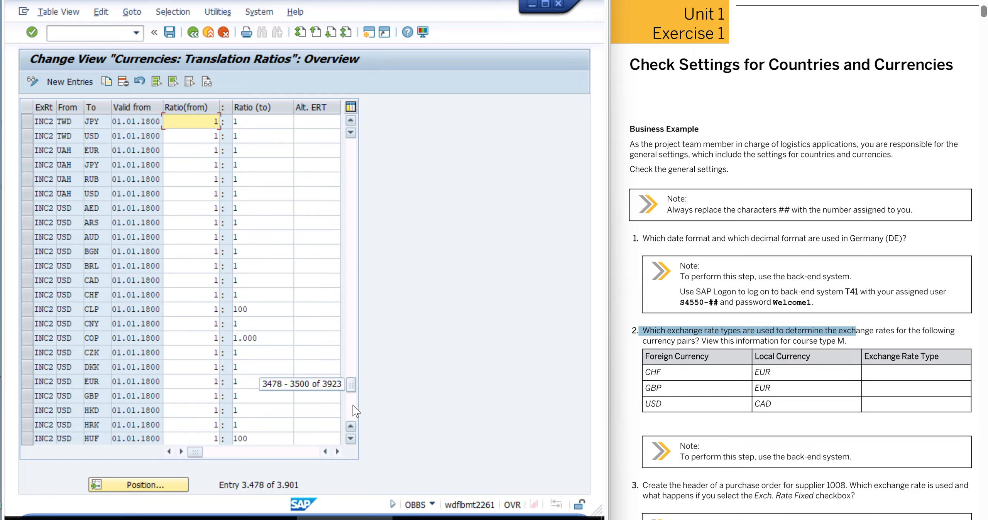
pyautogui.click(353, 405)
pyautogui.click(353, 405)
pyautogui.click(353, 406)
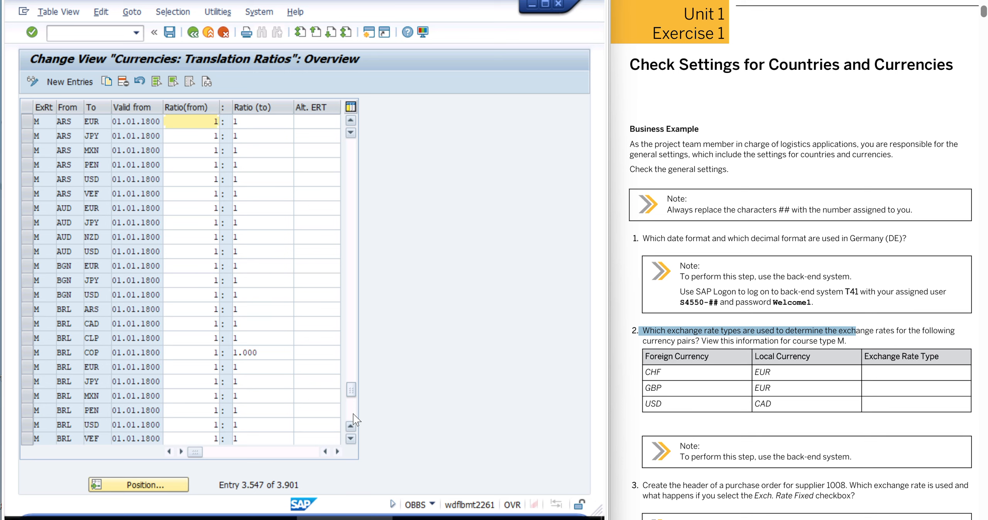
pyautogui.click(353, 414)
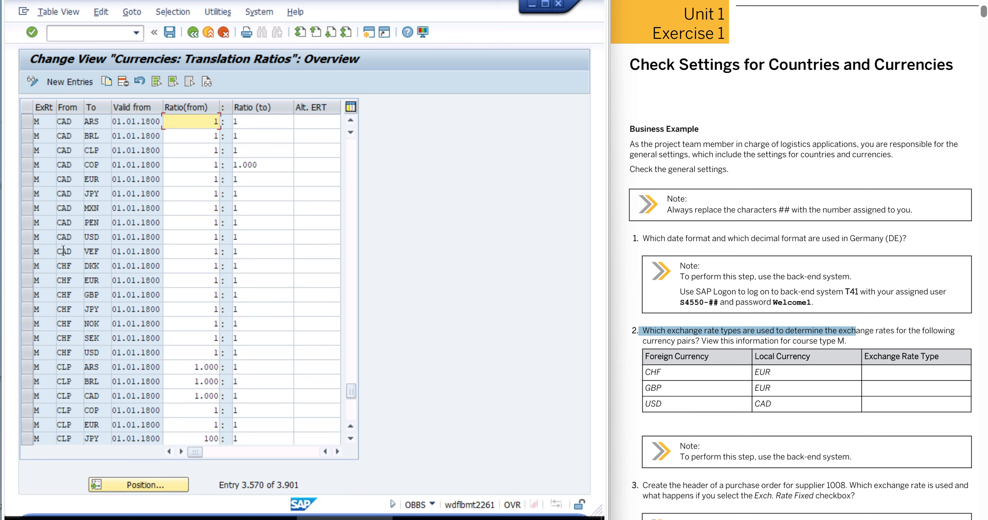
pyautogui.click(65, 282)
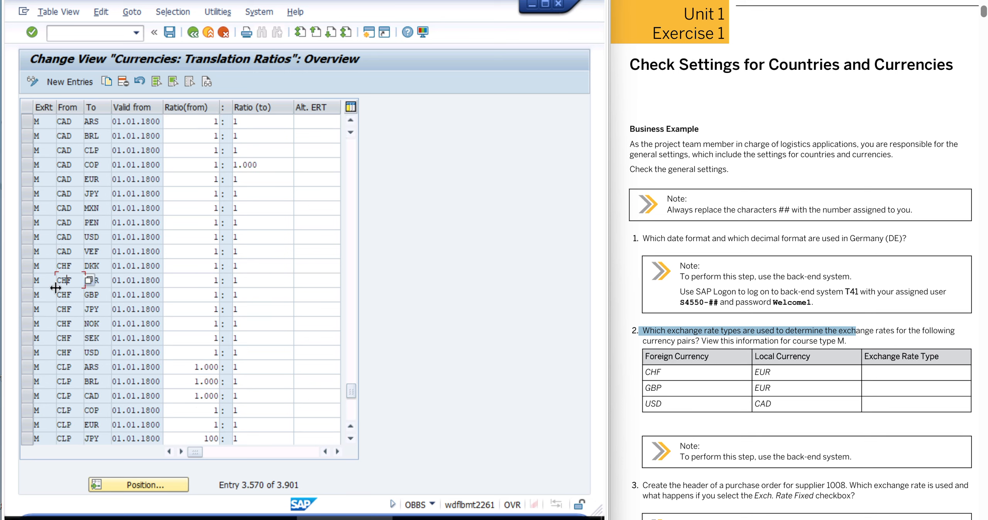
pyautogui.click(27, 280)
pyautogui.click(204, 328)
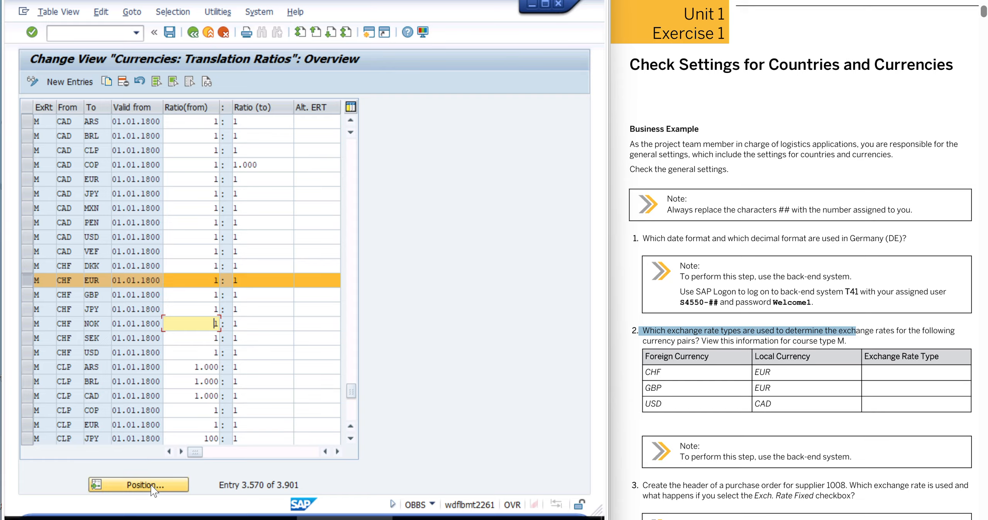
# Step: Position the translation ratios list at exchange rate type M, from currency GBP, to-currency EUR
pyautogui.click(138, 485)
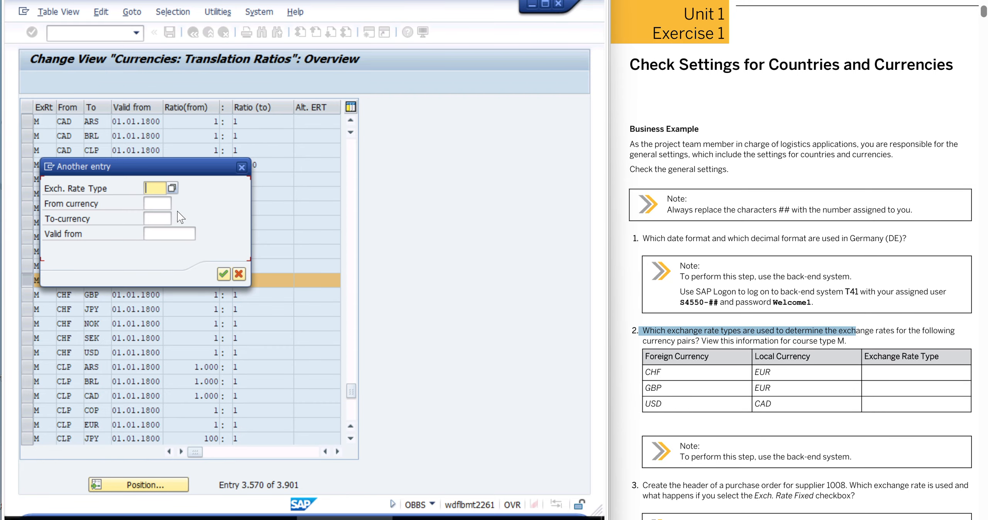
pyautogui.write('m')
pyautogui.press('Tab')
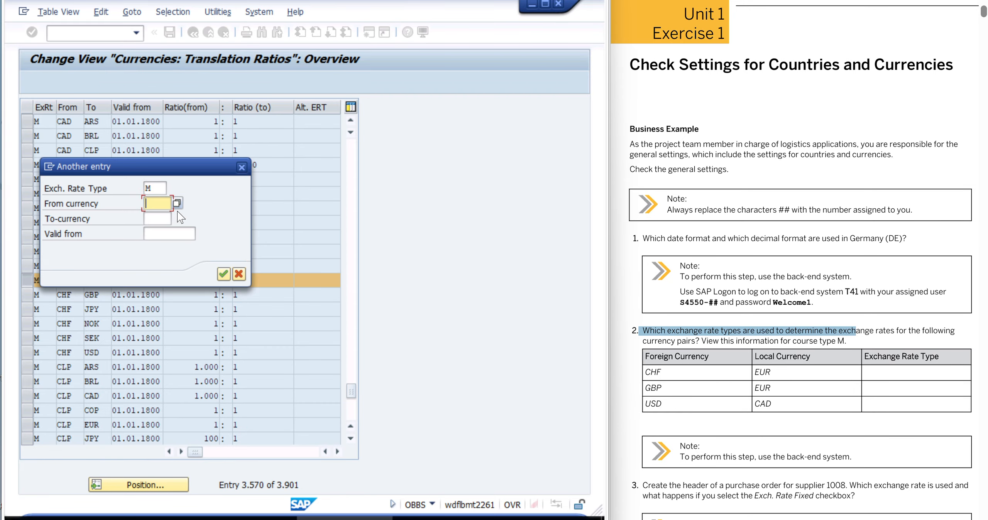
pyautogui.write('GBP')
pyautogui.press('Tab')
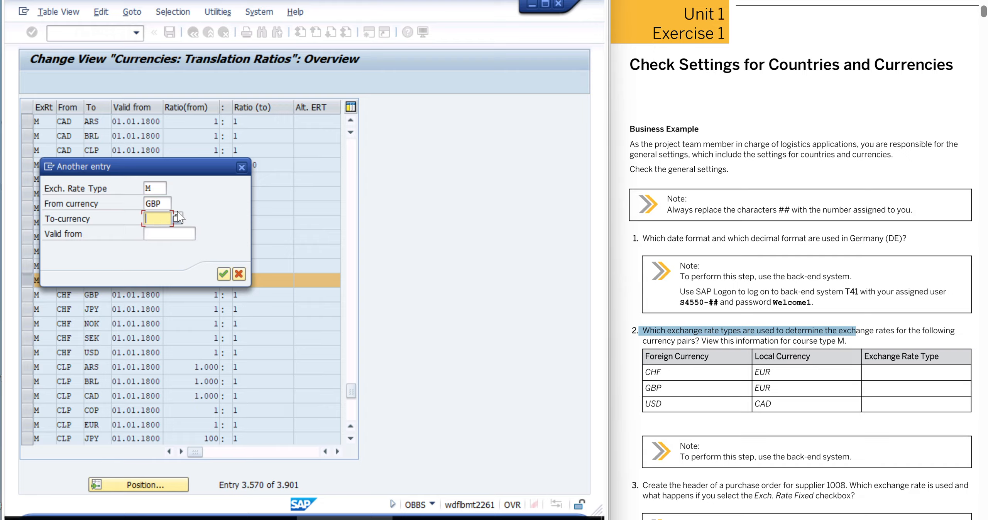
pyautogui.write('EUR')
pyautogui.press('Return')
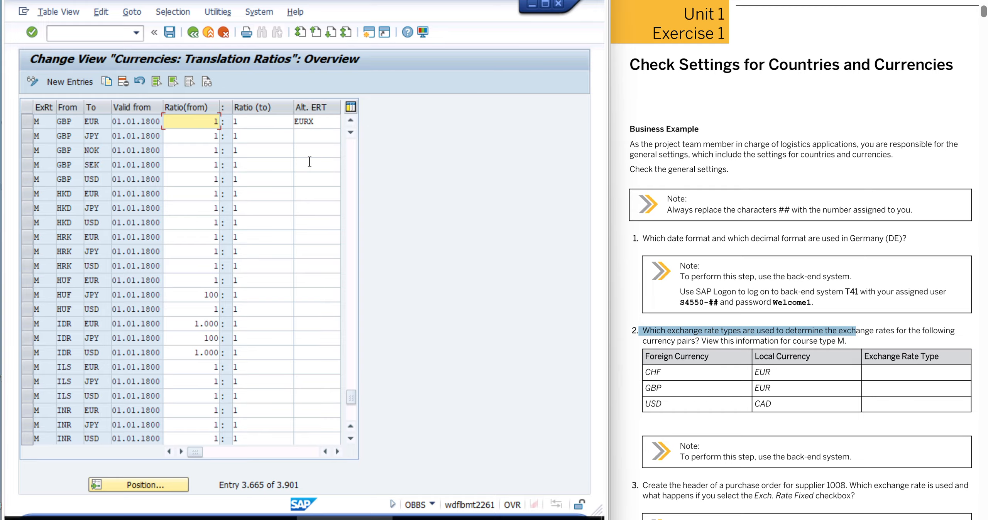
# Step: Position the translation ratios list at exchange rate type M, from USD to CAD, and clear the highlight on question 2
pyautogui.click(147, 486)
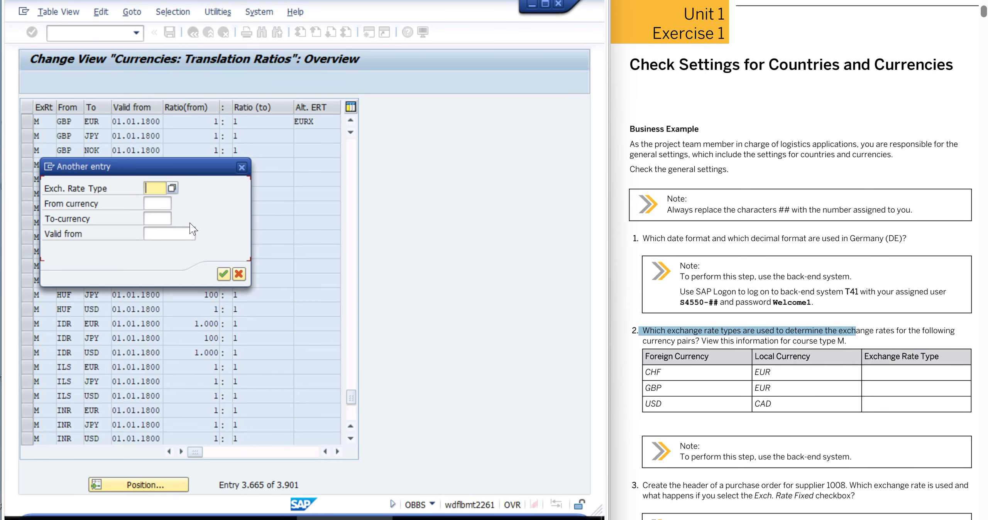
pyautogui.write('M')
pyautogui.press('Tab')
pyautogui.write('USD')
pyautogui.press('Tab')
pyautogui.write('CA')
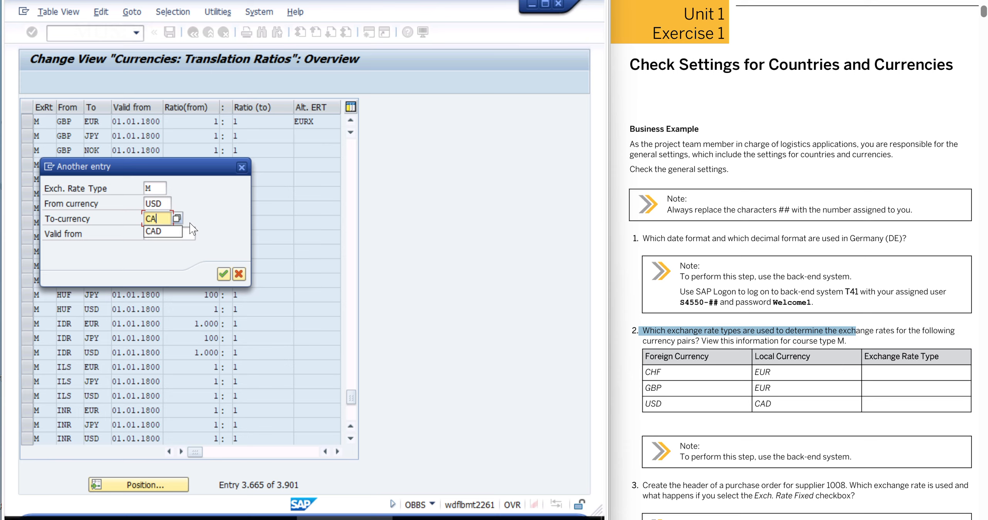
pyautogui.write('D')
pyautogui.press('Return')
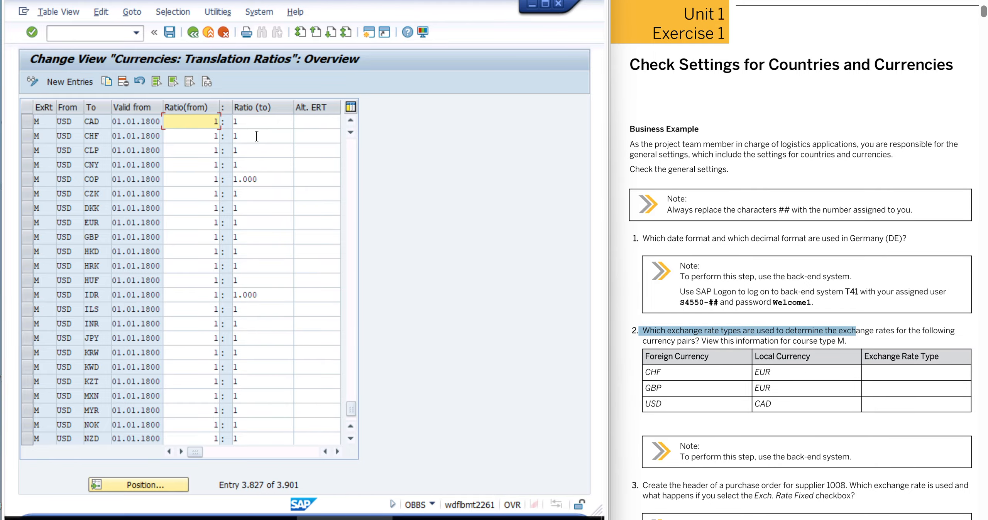
pyautogui.click(700, 276)
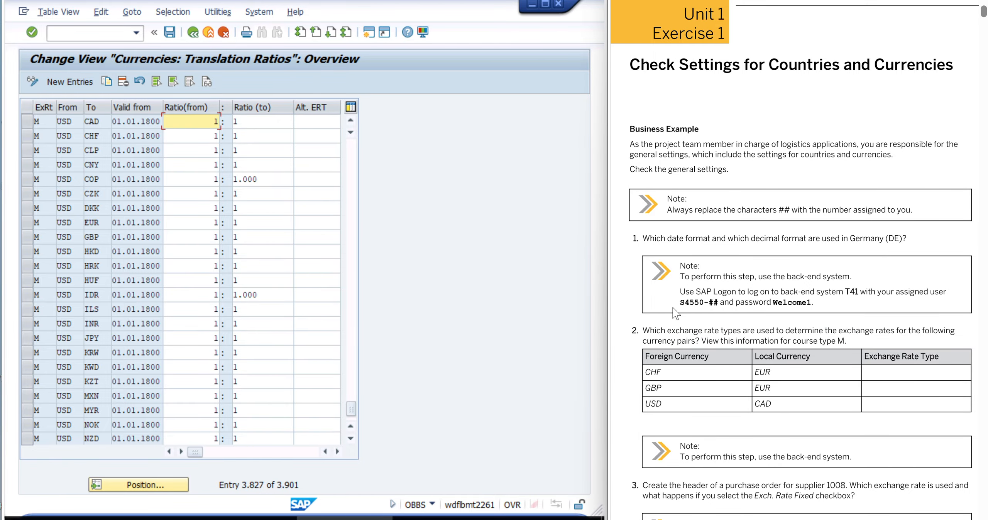
# Step: Highlight exercise question 3 about the purchase order header for supplier 1008 and the Exch. Rate Fixed checkbox, and clear the highlight
pyautogui.scroll(-6, 675, 313)
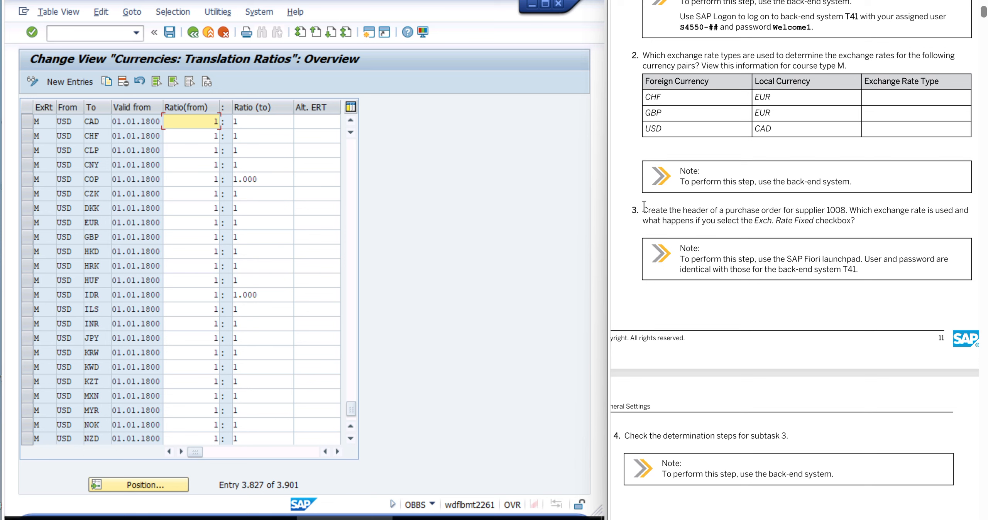
pyautogui.moveTo(644, 206); pyautogui.dragTo(847, 210)
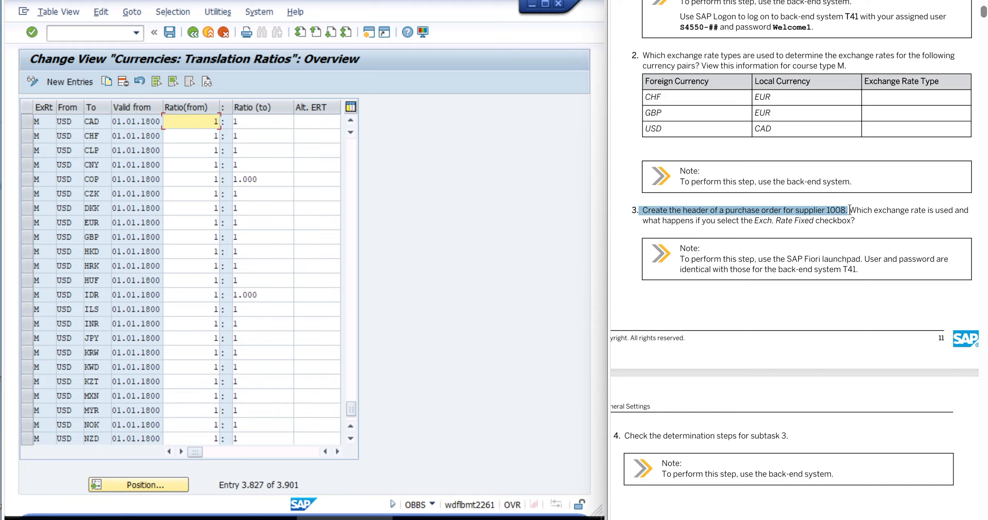
pyautogui.moveTo(849, 210); pyautogui.dragTo(867, 223)
pyautogui.click(867, 222)
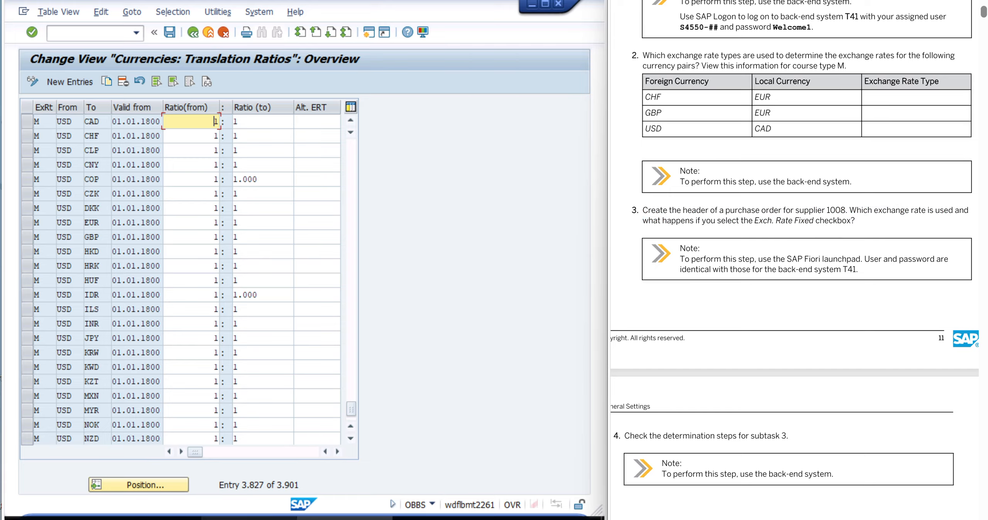
# Step: Switch to the SAP Fiori launchpad and create a new purchase order from Manage Purchase Orders under Purchase Order Processing
pyautogui.click(154, 518)
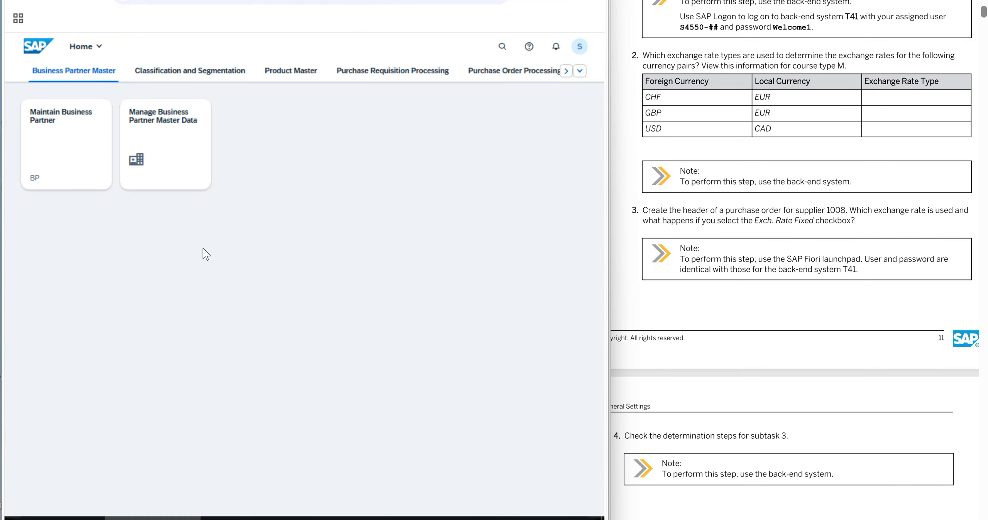
pyautogui.click(513, 71)
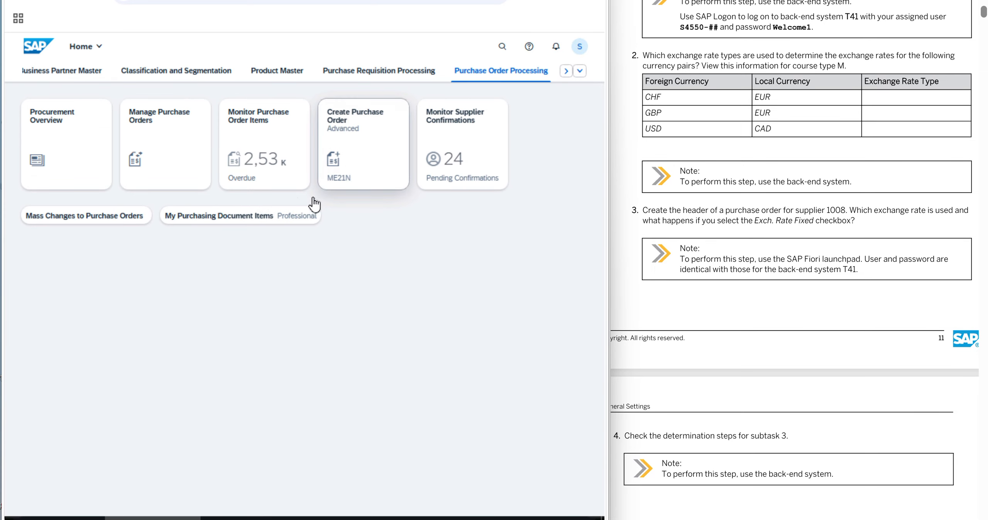
pyautogui.click(158, 151)
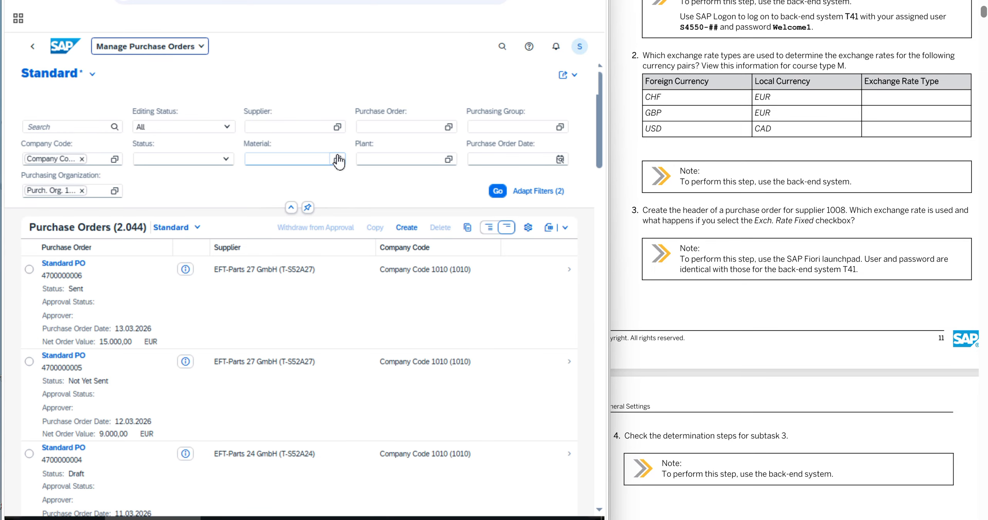
pyautogui.click(406, 229)
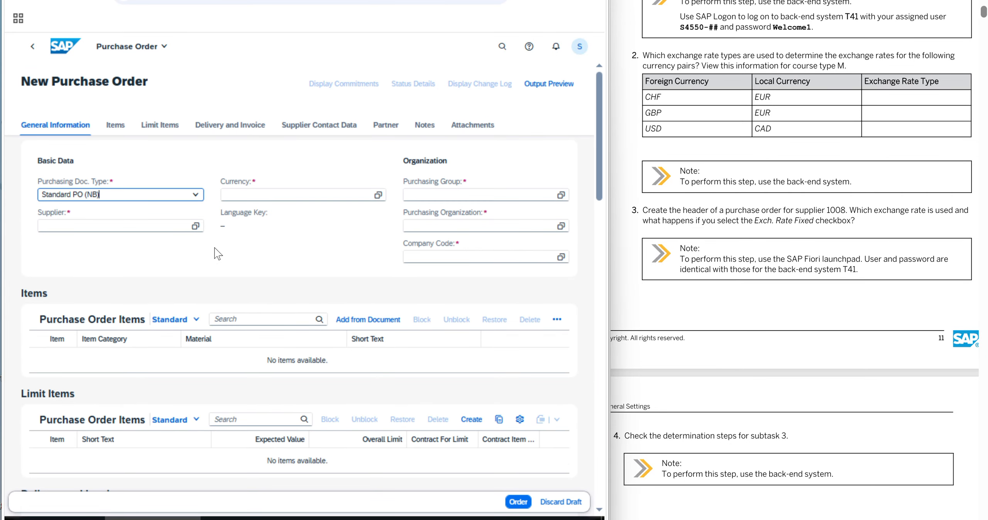
# Step: Enter supplier 1008 in the purchase order header and highlight the Exchange Rate label in the Delivery and Invoice section
pyautogui.click(100, 224)
pyautogui.write('100')
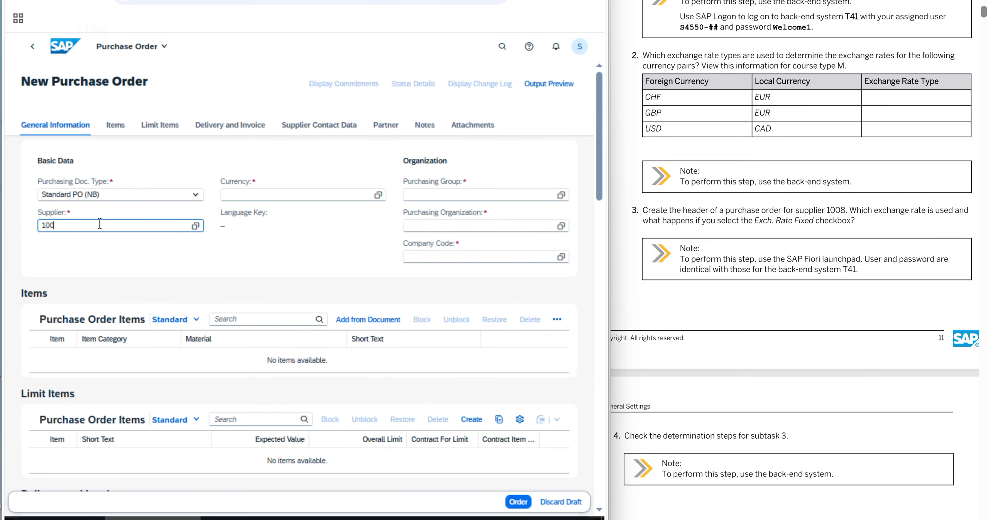
pyautogui.write('8')
pyautogui.press('Return')
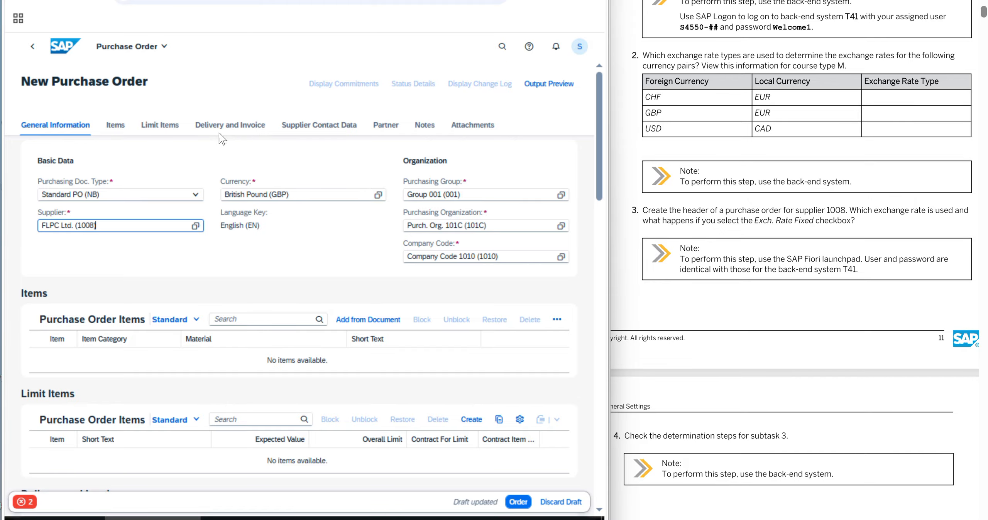
pyautogui.click(233, 132)
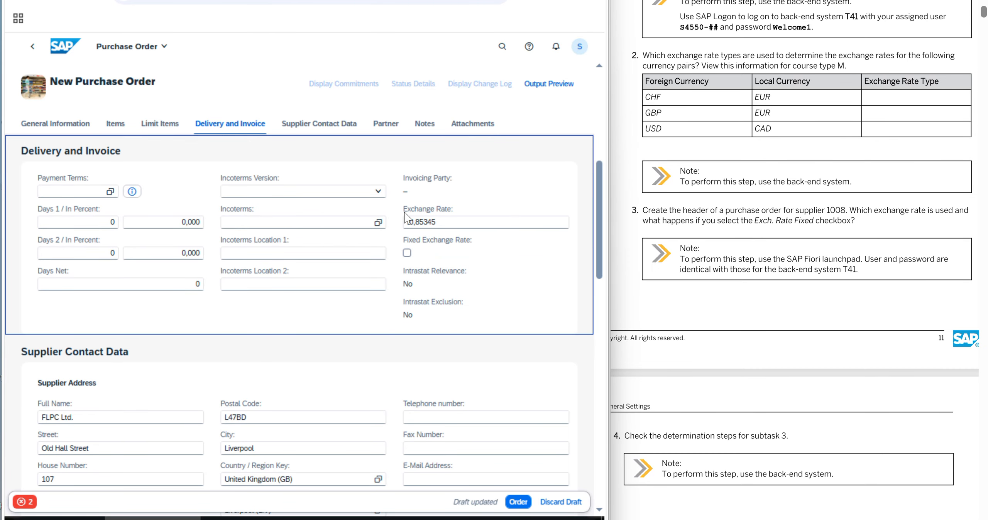
pyautogui.moveTo(404, 208); pyautogui.dragTo(456, 210)
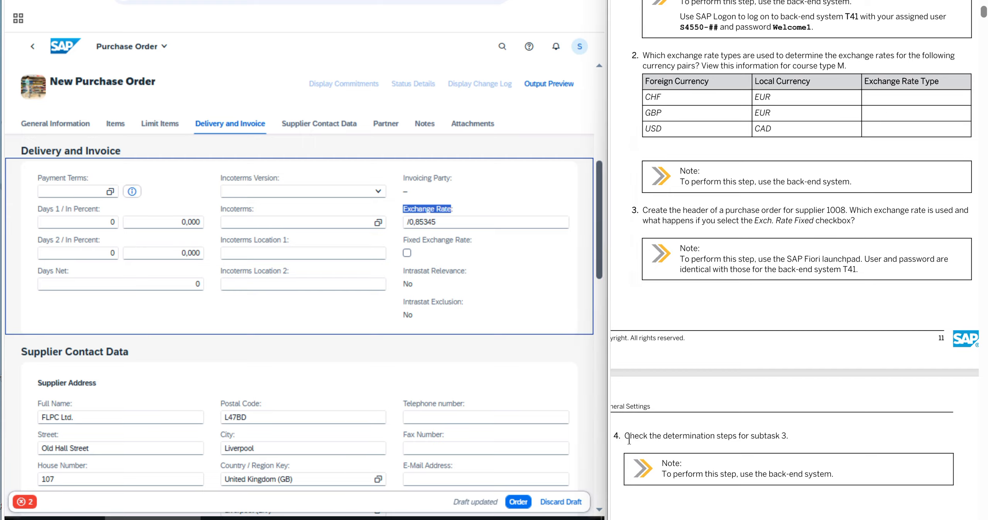
# Step: Highlight exercise question 4 on the determination steps and discard the draft purchase order
pyautogui.moveTo(622, 437); pyautogui.dragTo(792, 435)
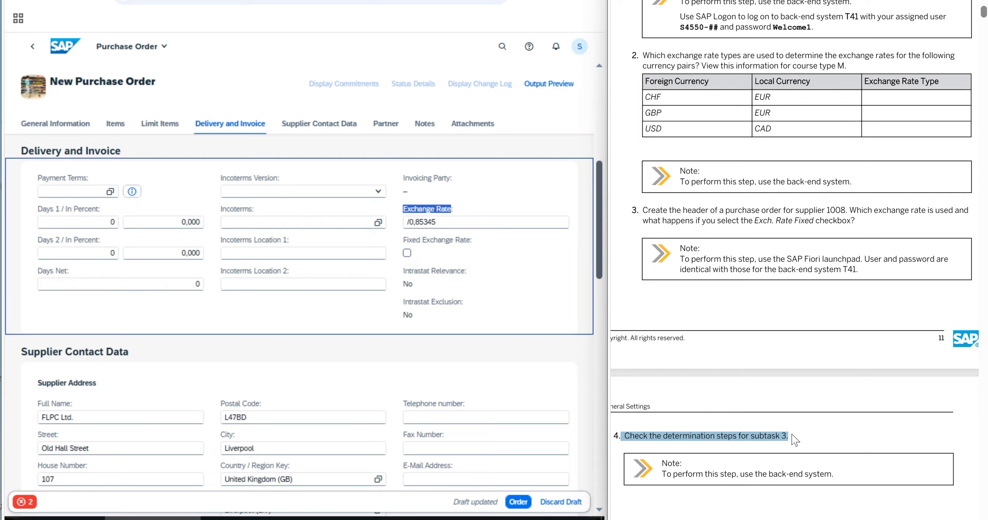
pyautogui.click(222, 64)
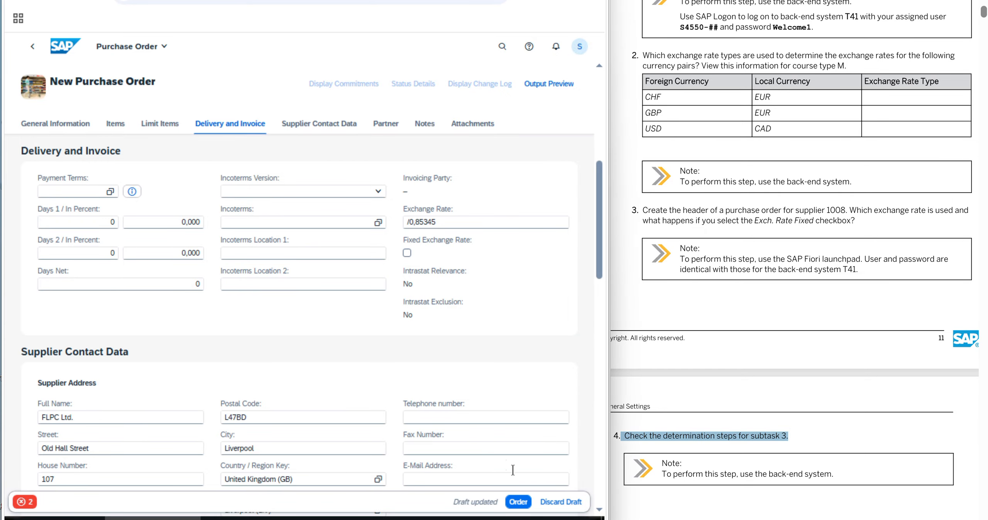
pyautogui.click(561, 502)
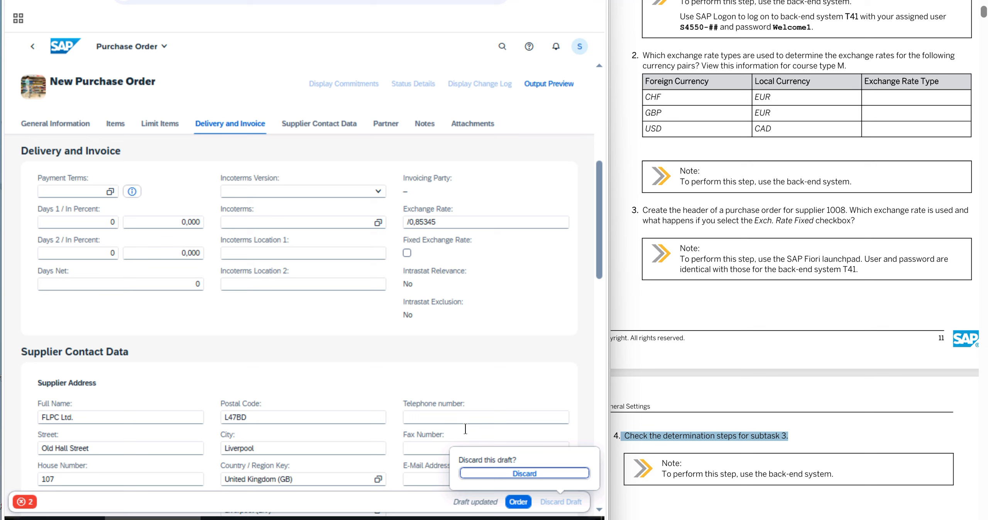
pyautogui.click(516, 474)
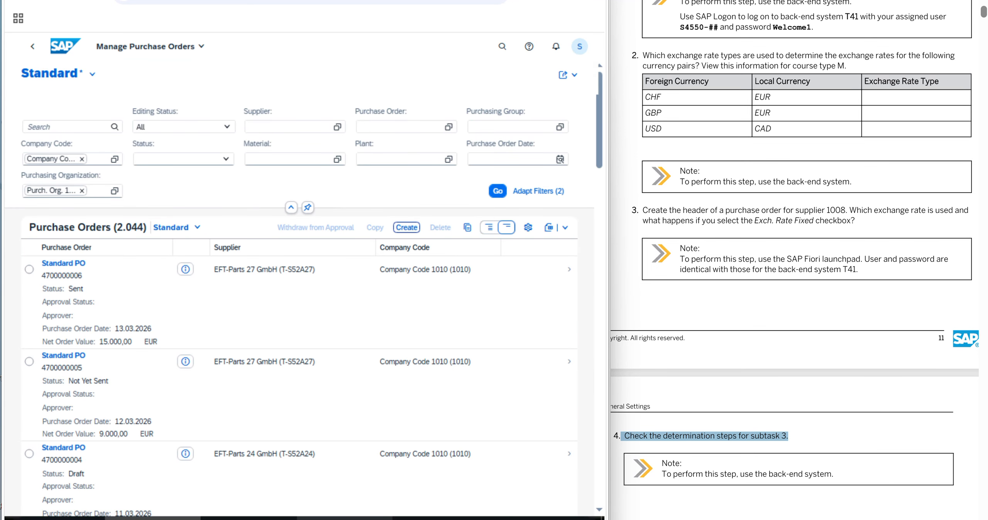
# Step: Switch back to the SAP back-end system, return to the IMG structure and execute Enter Exchange Rates under Currencies
pyautogui.click(344, 519)
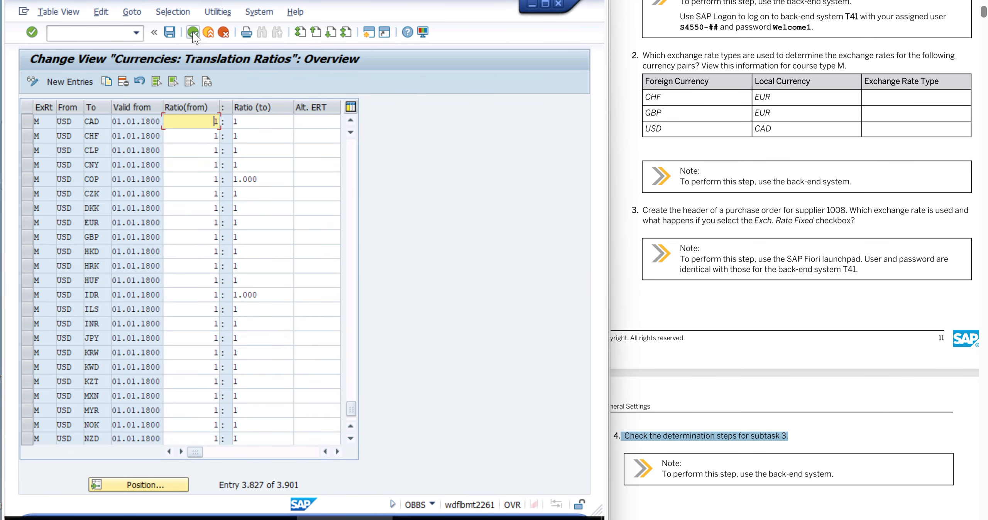
pyautogui.click(192, 31)
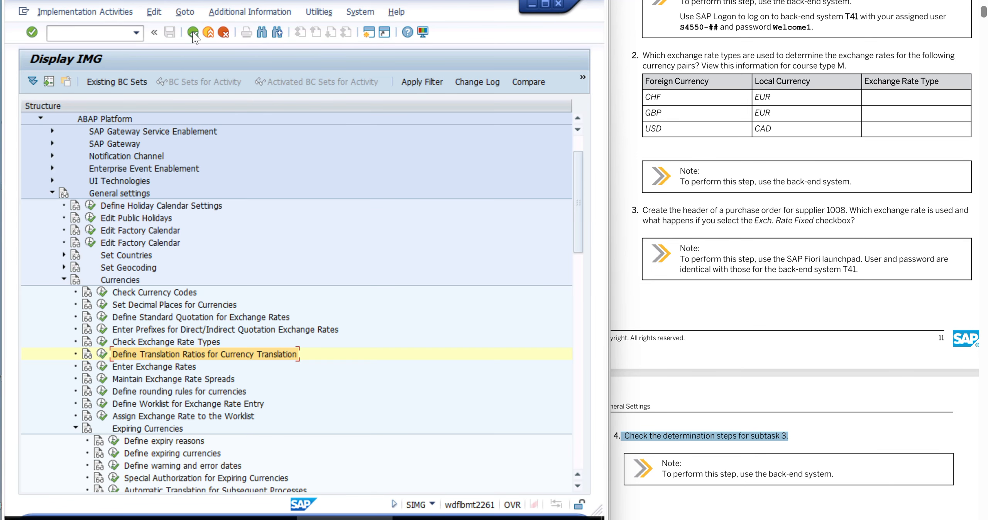
pyautogui.click(121, 368)
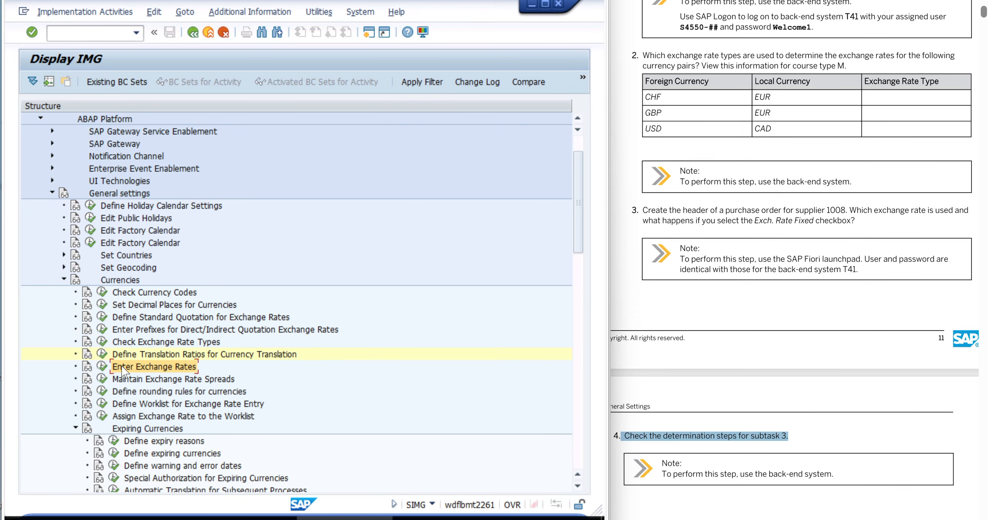
pyautogui.click(102, 366)
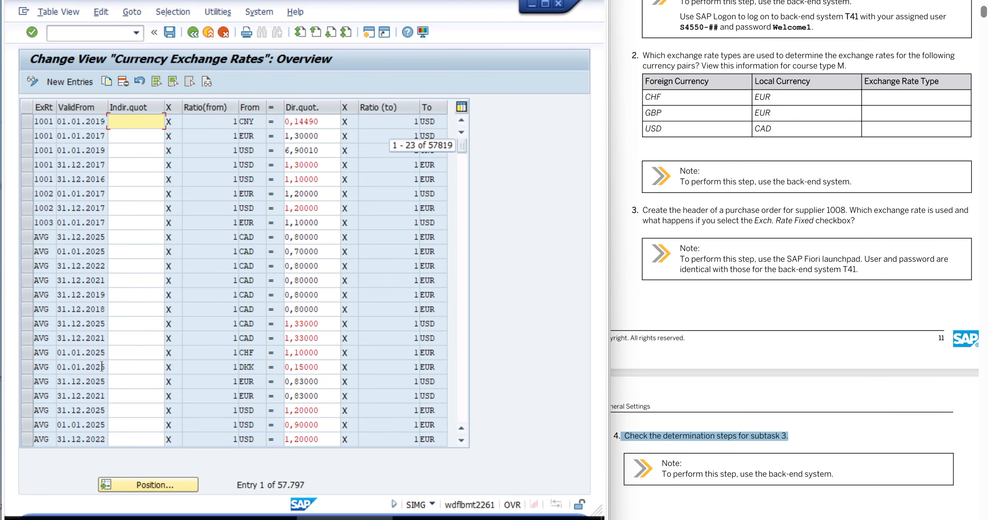
# Step: Position the currency exchange rates list at exchange rate type EURX, from currency GBP, to-currency EUR, and clear the highlight on question 4
pyautogui.click(157, 485)
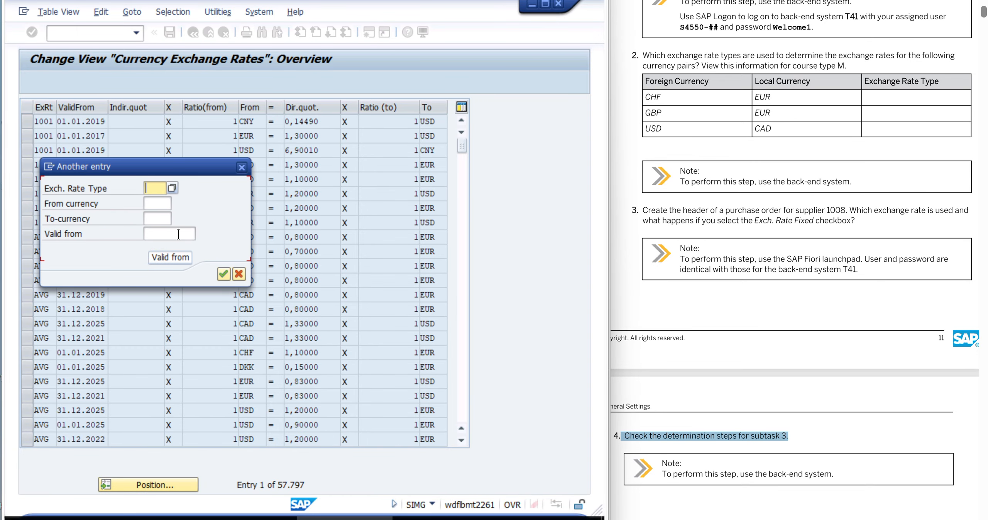
pyautogui.write('EURX')
pyautogui.press('Tab')
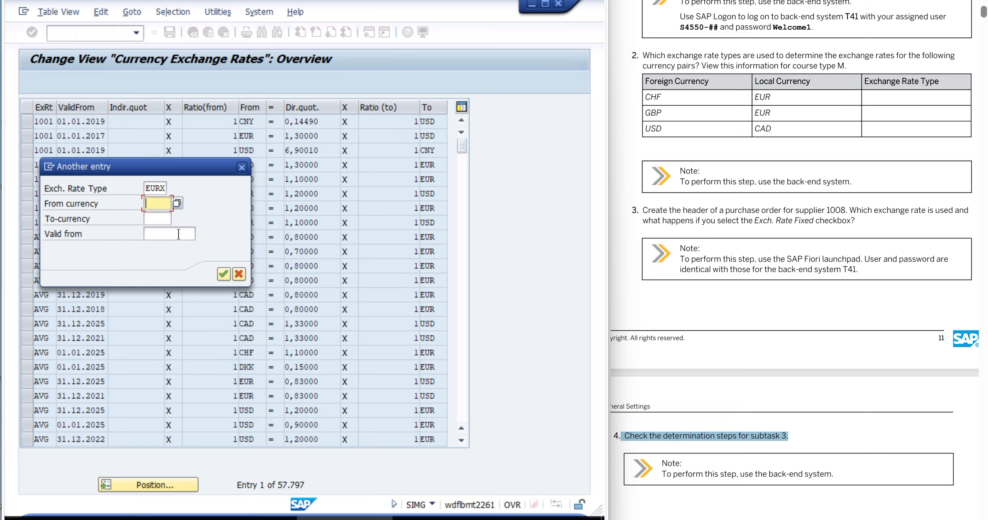
pyautogui.write('GBP')
pyautogui.press('Tab')
pyautogui.write('EUR')
pyautogui.press('Return')
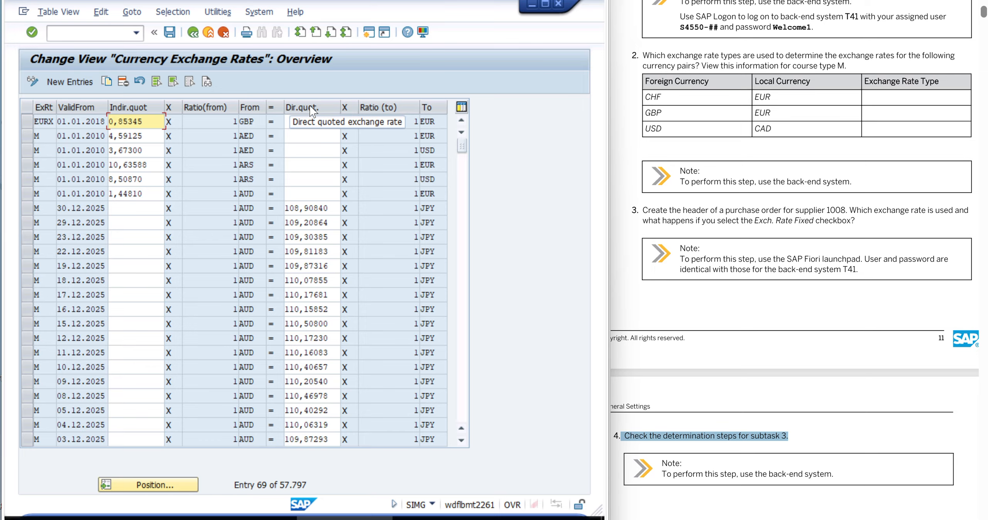
pyautogui.click(123, 265)
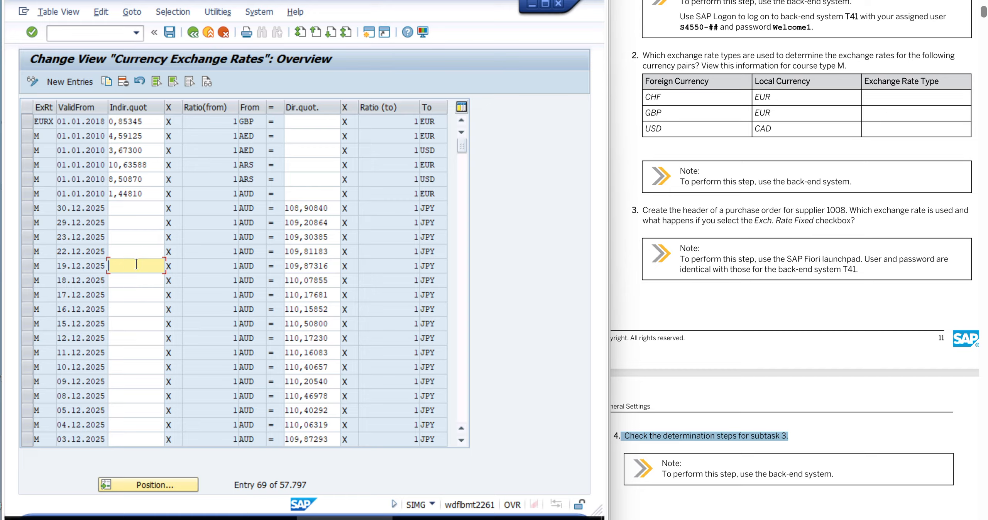
pyautogui.click(710, 265)
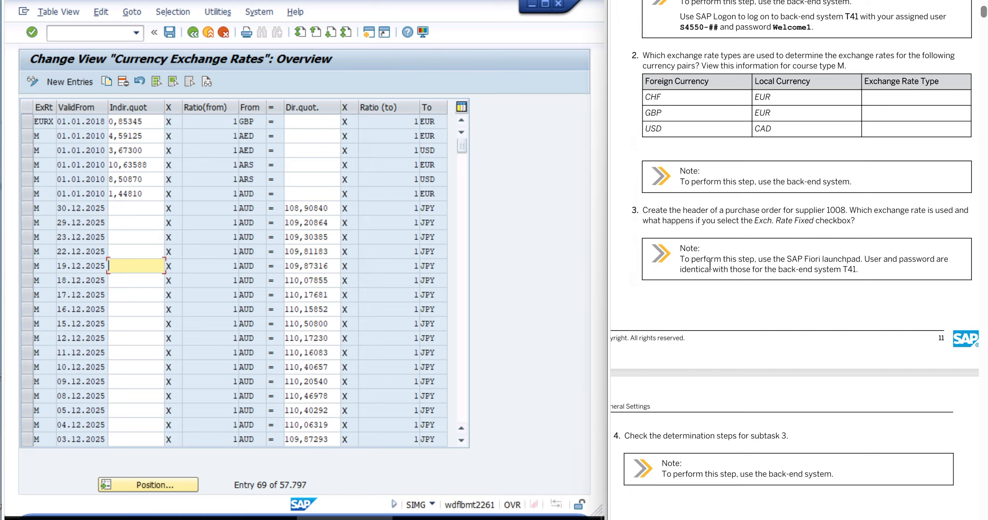